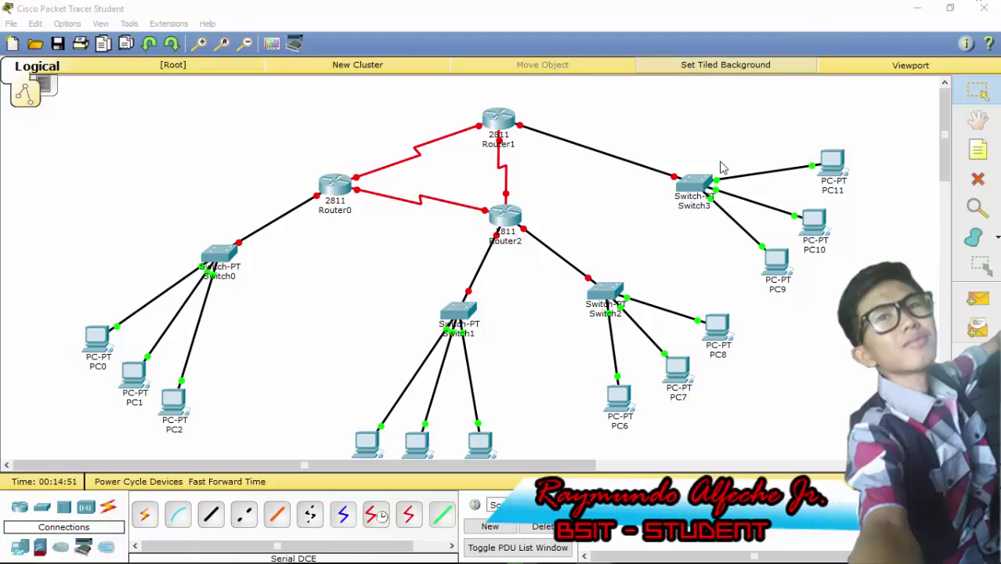
# Examine the four switch-and-PC networks attached to the three routers in the topology
pyautogui.moveTo(744, 127)
pyautogui.mouseDown()
pyautogui.moveTo(370, 145)
pyautogui.moveTo(655, 439)
pyautogui.moveTo(919, 196)
pyautogui.moveTo(738, 131)
pyautogui.mouseUp()
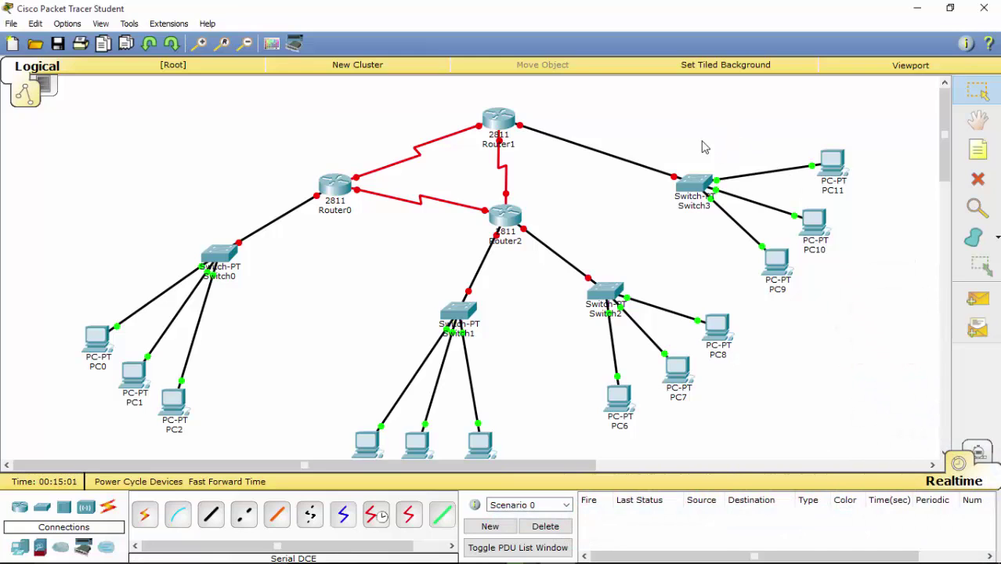
pyautogui.moveTo(944, 111); pyautogui.dragTo(940, 105)
pyautogui.moveTo(942, 107)
pyautogui.mouseDown()
pyautogui.moveTo(943, 127)
pyautogui.moveTo(942, 109)
pyautogui.mouseUp()
pyautogui.moveTo(833, 162)
pyautogui.moveTo(845, 129)
pyautogui.mouseDown()
pyautogui.moveTo(760, 132)
pyautogui.moveTo(702, 226)
pyautogui.moveTo(815, 303)
pyautogui.moveTo(877, 154)
pyautogui.moveTo(832, 127)
pyautogui.mouseUp()
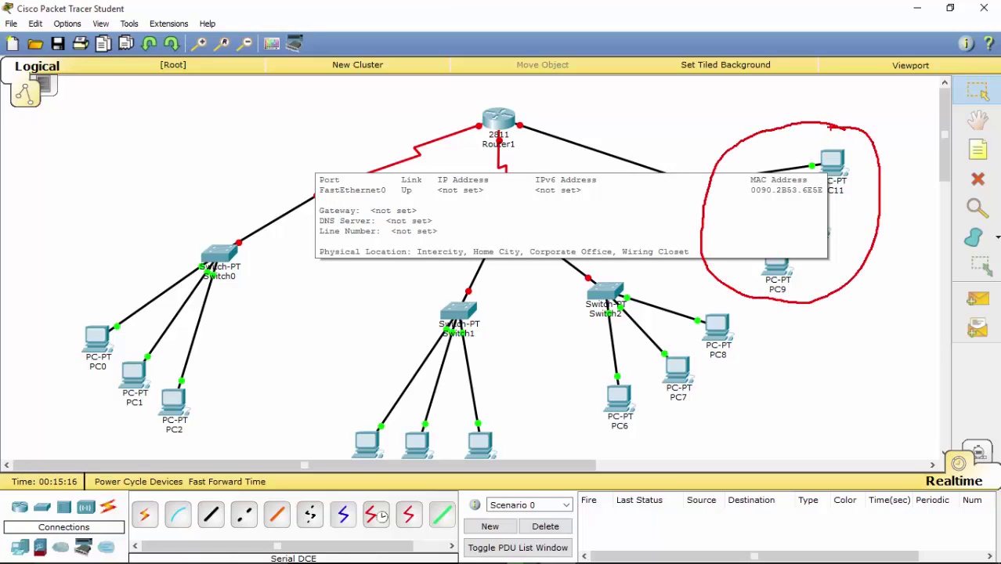
pyautogui.moveTo(630, 251)
pyautogui.mouseDown()
pyautogui.moveTo(510, 237)
pyautogui.moveTo(565, 362)
pyautogui.moveTo(760, 370)
pyautogui.moveTo(663, 251)
pyautogui.moveTo(570, 259)
pyautogui.mouseUp()
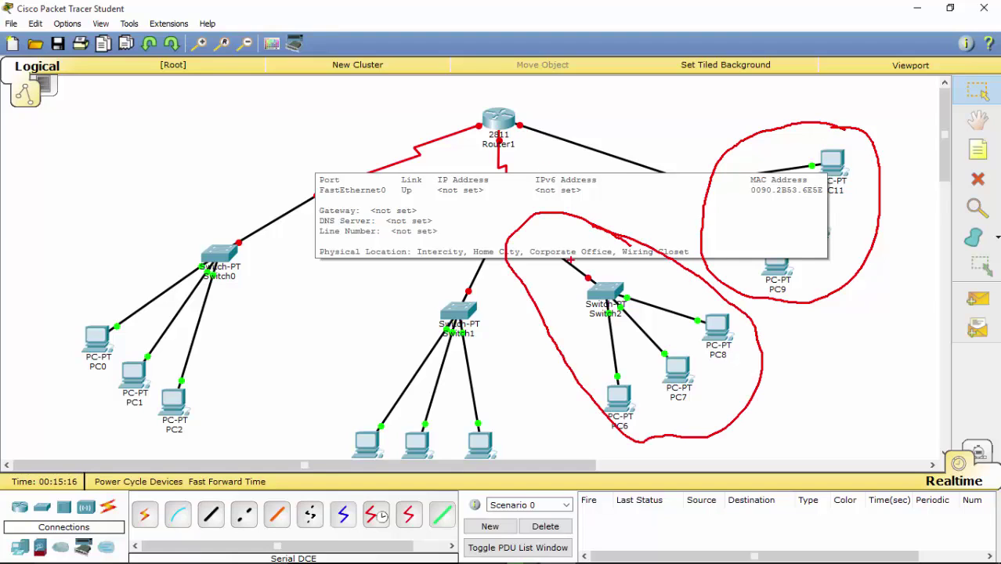
pyautogui.moveTo(507, 273)
pyautogui.mouseDown()
pyautogui.moveTo(492, 256)
pyautogui.moveTo(333, 376)
pyautogui.moveTo(462, 478)
pyautogui.moveTo(522, 402)
pyautogui.moveTo(502, 274)
pyautogui.mouseUp()
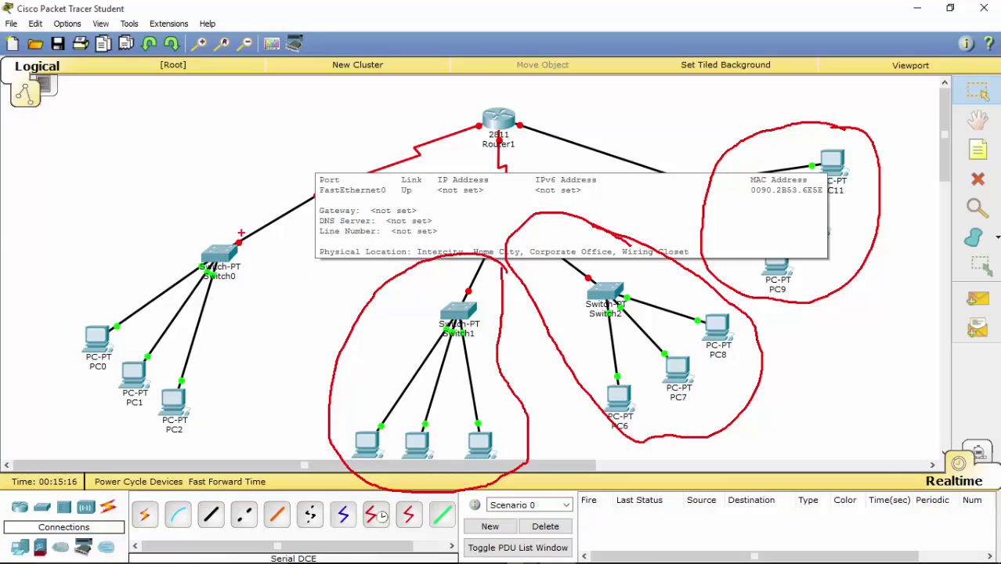
pyautogui.moveTo(253, 225)
pyautogui.mouseDown()
pyautogui.moveTo(194, 216)
pyautogui.moveTo(104, 422)
pyautogui.moveTo(276, 412)
pyautogui.moveTo(276, 265)
pyautogui.moveTo(262, 216)
pyautogui.mouseUp()
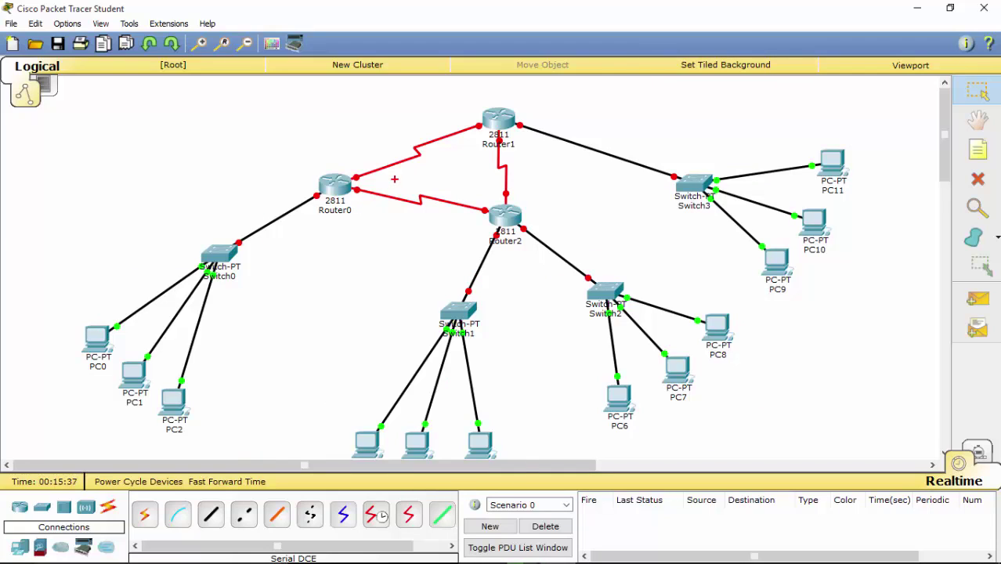
# Identify the separate networks that need addresses, covering the serial links between the routers and the LAN behind each switch
pyautogui.moveTo(387, 171)
pyautogui.mouseDown()
pyautogui.moveTo(350, 182)
pyautogui.moveTo(425, 237)
pyautogui.moveTo(487, 198)
pyautogui.moveTo(382, 177)
pyautogui.mouseUp()
pyautogui.moveTo(385, 130)
pyautogui.mouseDown()
pyautogui.moveTo(349, 170)
pyautogui.moveTo(475, 131)
pyautogui.moveTo(384, 119)
pyautogui.moveTo(367, 135)
pyautogui.mouseUp()
pyautogui.moveTo(530, 137)
pyautogui.mouseDown()
pyautogui.moveTo(485, 140)
pyautogui.moveTo(509, 203)
pyautogui.moveTo(531, 139)
pyautogui.mouseUp()
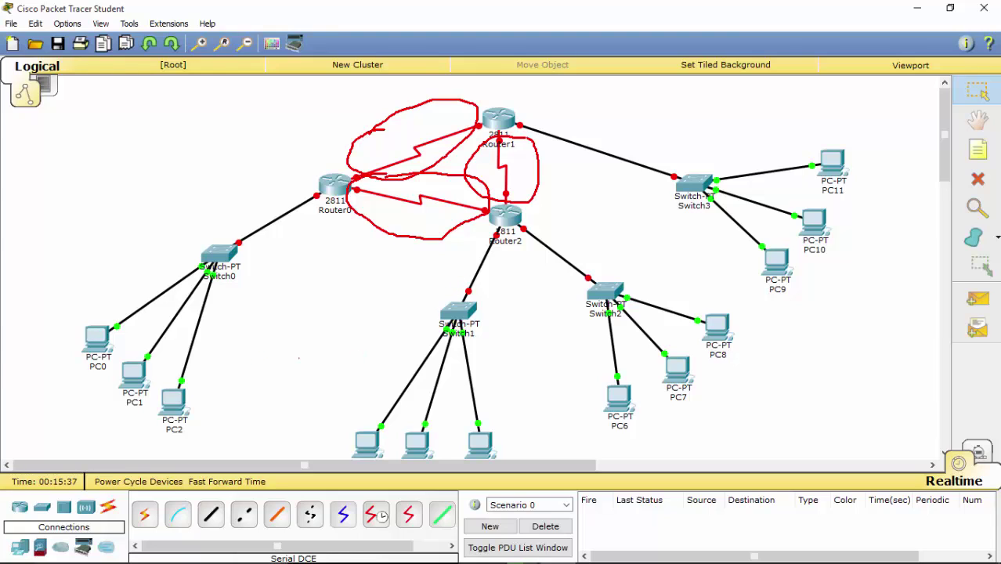
pyautogui.moveTo(305, 327)
pyautogui.mouseDown()
pyautogui.moveTo(291, 202)
pyautogui.moveTo(47, 302)
pyautogui.moveTo(232, 437)
pyautogui.moveTo(300, 290)
pyautogui.mouseUp()
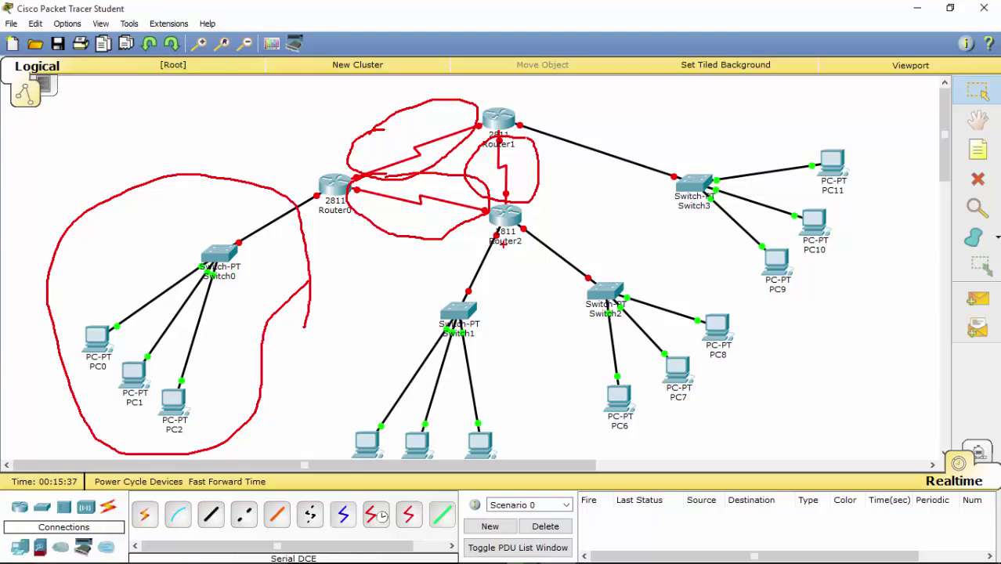
pyautogui.moveTo(503, 244)
pyautogui.mouseDown()
pyautogui.moveTo(365, 322)
pyautogui.moveTo(343, 453)
pyautogui.moveTo(533, 424)
pyautogui.moveTo(514, 236)
pyautogui.mouseUp()
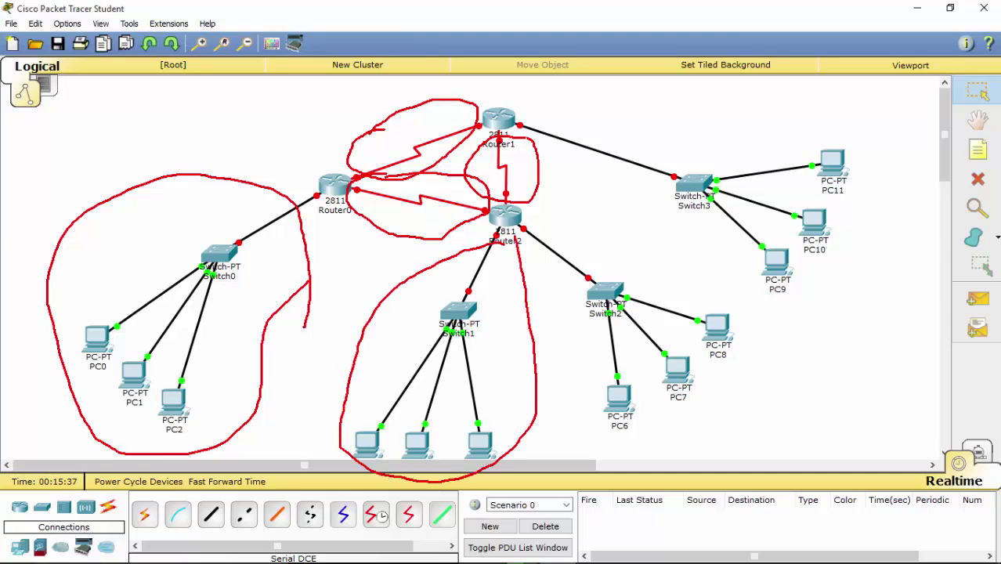
pyautogui.moveTo(604, 232)
pyautogui.mouseDown()
pyautogui.moveTo(589, 232)
pyautogui.moveTo(587, 402)
pyautogui.moveTo(733, 392)
pyautogui.moveTo(698, 279)
pyautogui.moveTo(597, 237)
pyautogui.moveTo(571, 237)
pyautogui.mouseUp()
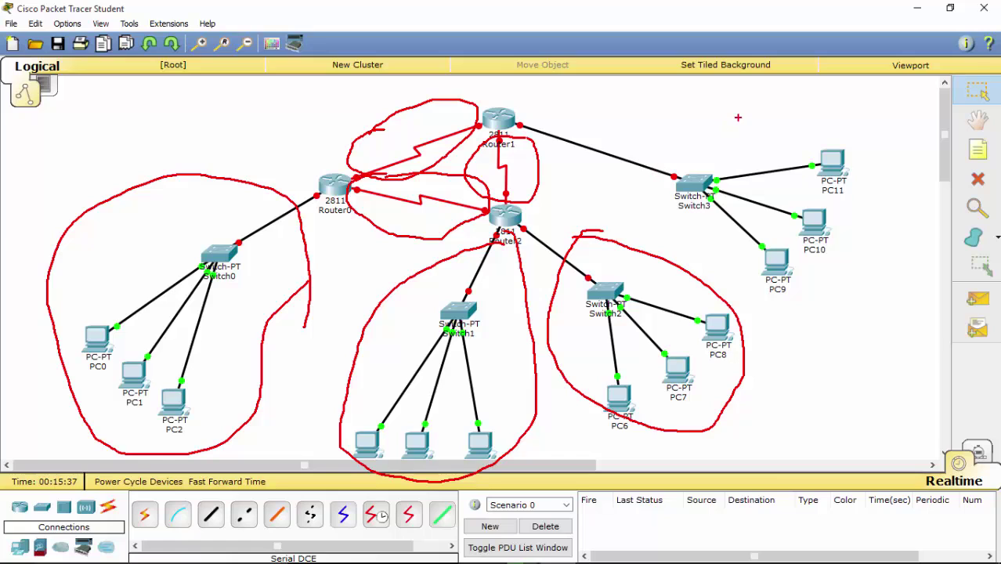
pyautogui.moveTo(714, 115)
pyautogui.mouseDown()
pyautogui.moveTo(643, 224)
pyautogui.moveTo(823, 329)
pyautogui.moveTo(894, 130)
pyautogui.moveTo(724, 108)
pyautogui.moveTo(710, 115)
pyautogui.mouseUp()
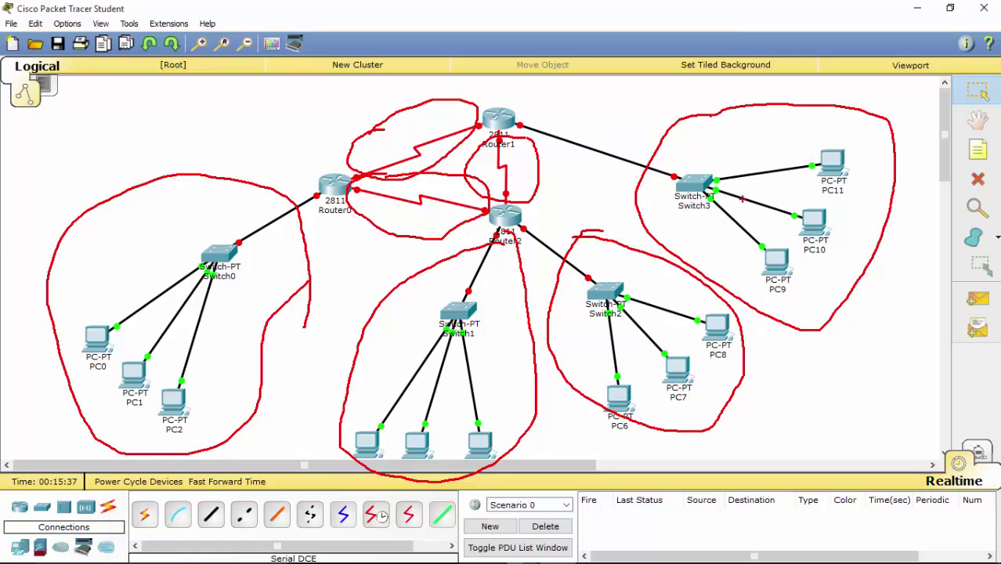
pyautogui.moveTo(762, 141); pyautogui.dragTo(760, 199)
pyautogui.moveTo(605, 303); pyautogui.dragTo(619, 353)
pyautogui.moveTo(430, 334)
pyautogui.mouseDown()
pyautogui.moveTo(461, 354)
pyautogui.moveTo(425, 384)
pyautogui.mouseUp()
pyautogui.moveTo(172, 263)
pyautogui.mouseDown()
pyautogui.moveTo(162, 279)
pyautogui.moveTo(188, 312)
pyautogui.moveTo(180, 357)
pyautogui.mouseUp()
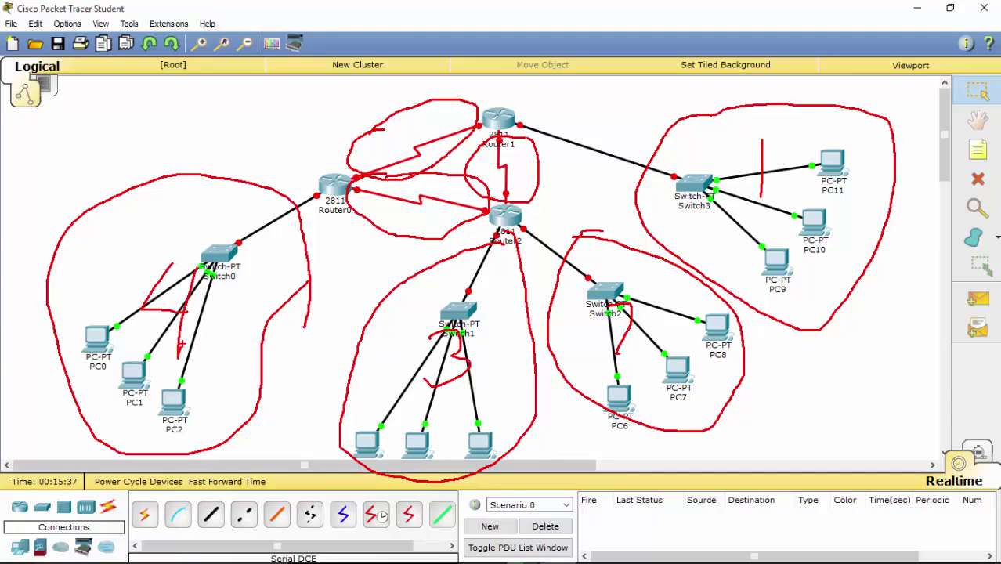
pyautogui.moveTo(427, 171)
pyautogui.mouseDown()
pyautogui.moveTo(428, 188)
pyautogui.moveTo(397, 194)
pyautogui.moveTo(434, 225)
pyautogui.mouseUp()
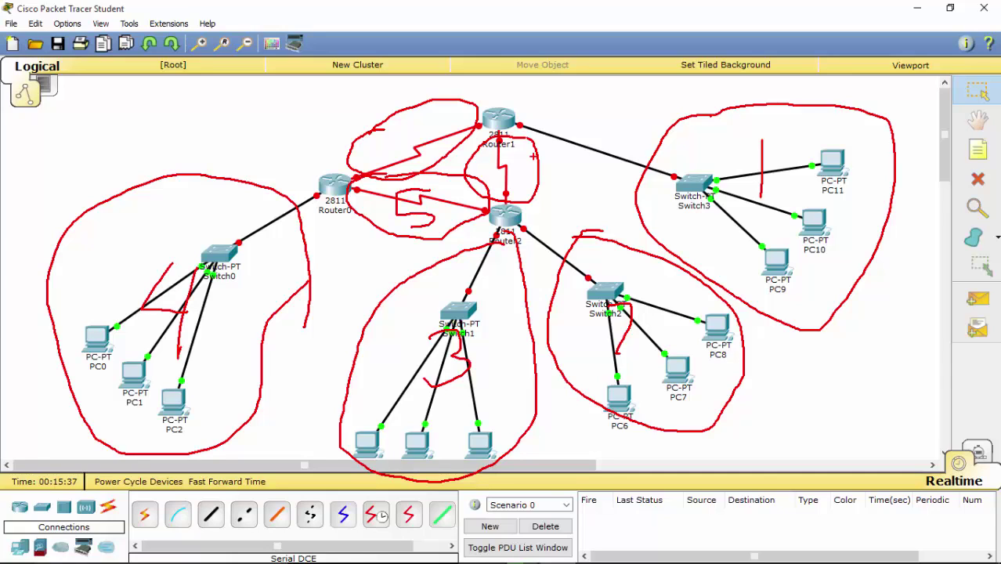
pyautogui.moveTo(533, 156)
pyautogui.mouseDown()
pyautogui.moveTo(493, 181)
pyautogui.moveTo(500, 173)
pyautogui.mouseUp()
pyautogui.moveTo(405, 126)
pyautogui.mouseDown()
pyautogui.moveTo(447, 115)
pyautogui.moveTo(446, 141)
pyautogui.moveTo(470, 123)
pyautogui.mouseUp()
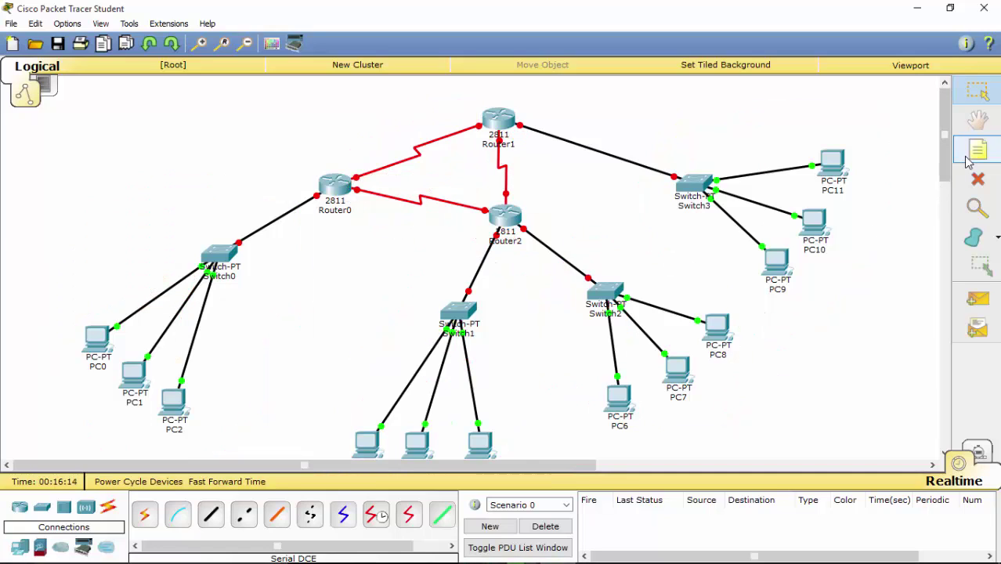
# Place a two-line note beside PC10 reading "Network address" and "192.168.1.0"
pyautogui.click(968, 160)
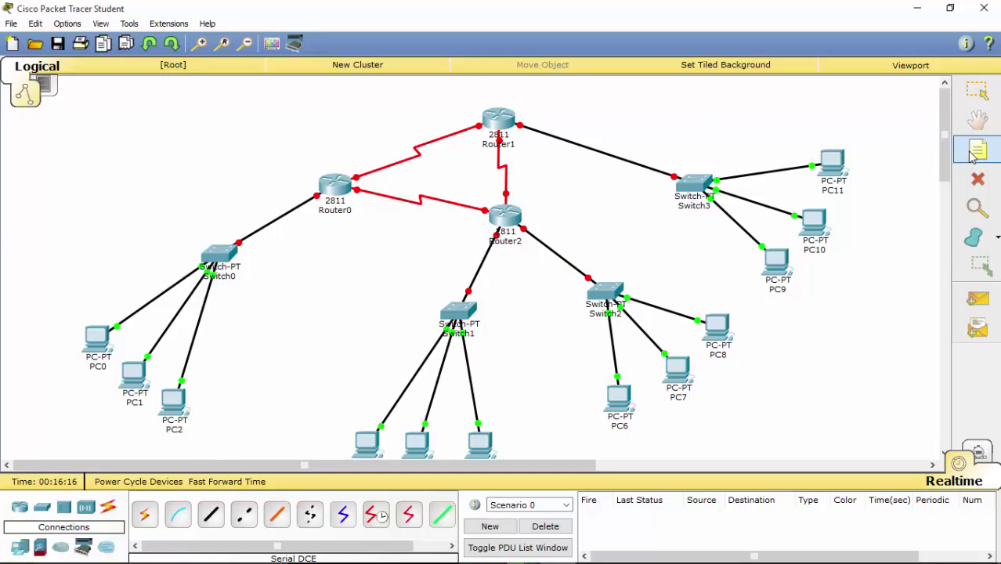
pyautogui.click(865, 213)
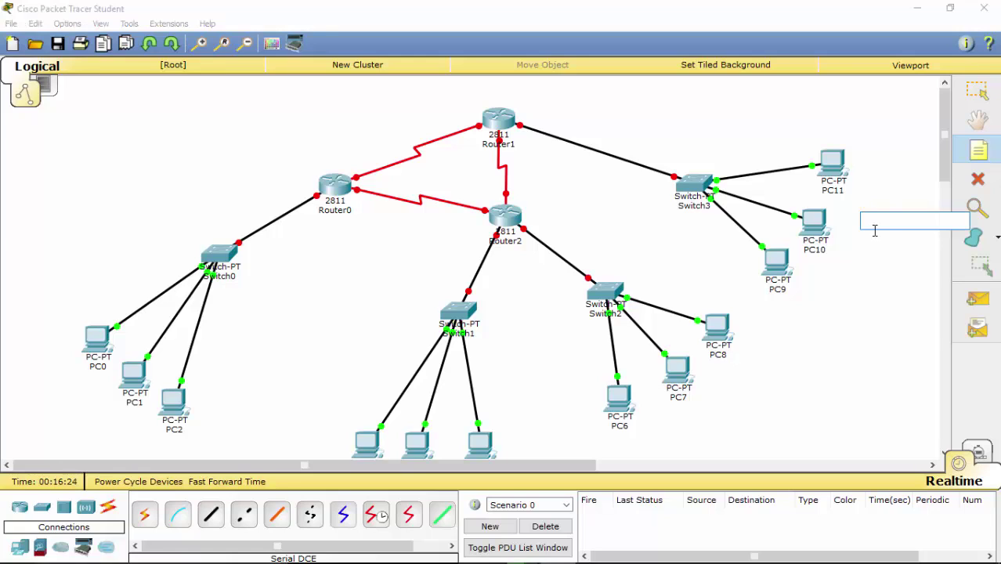
pyautogui.write('Netwo')
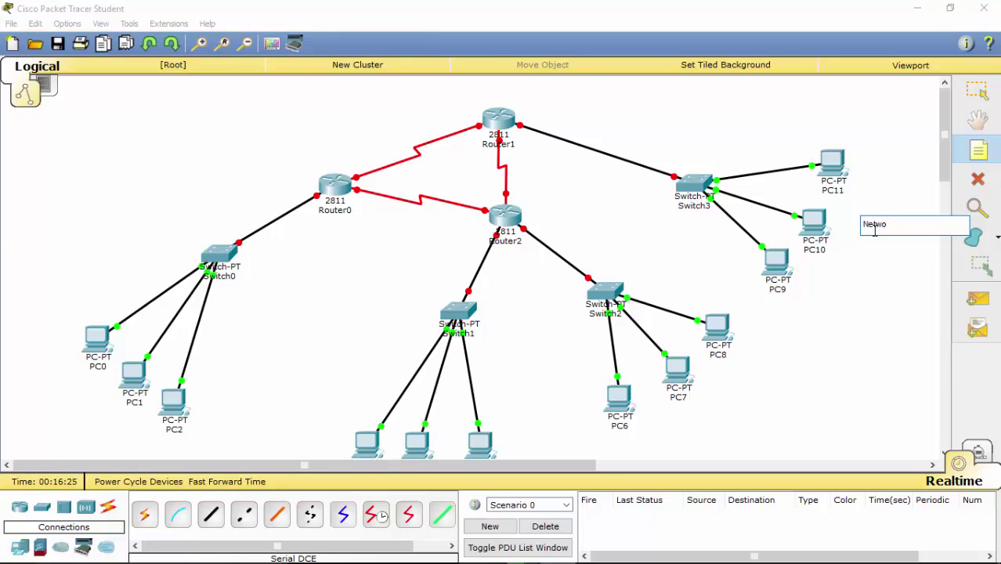
pyautogui.write('rk address')
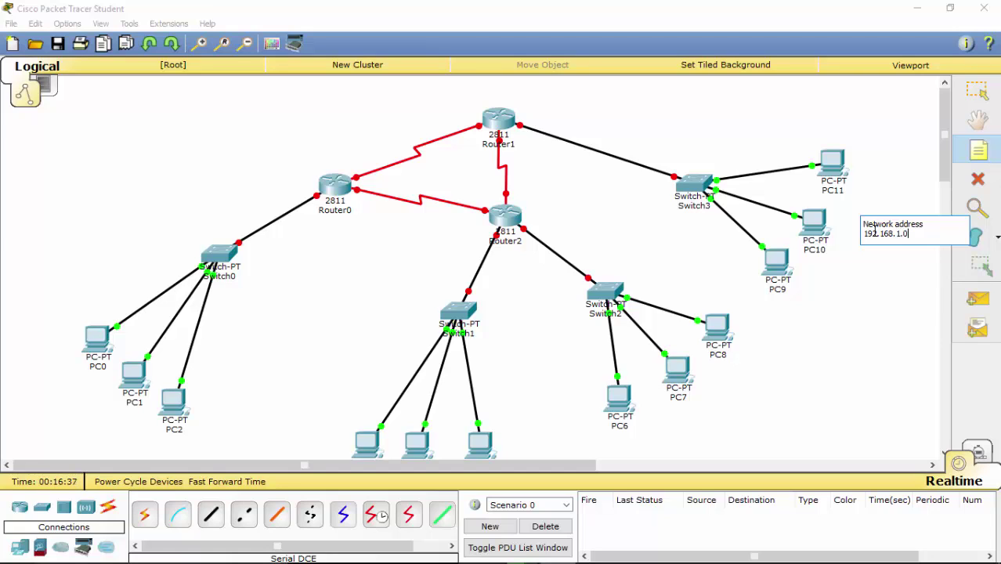
pyautogui.click(721, 405)
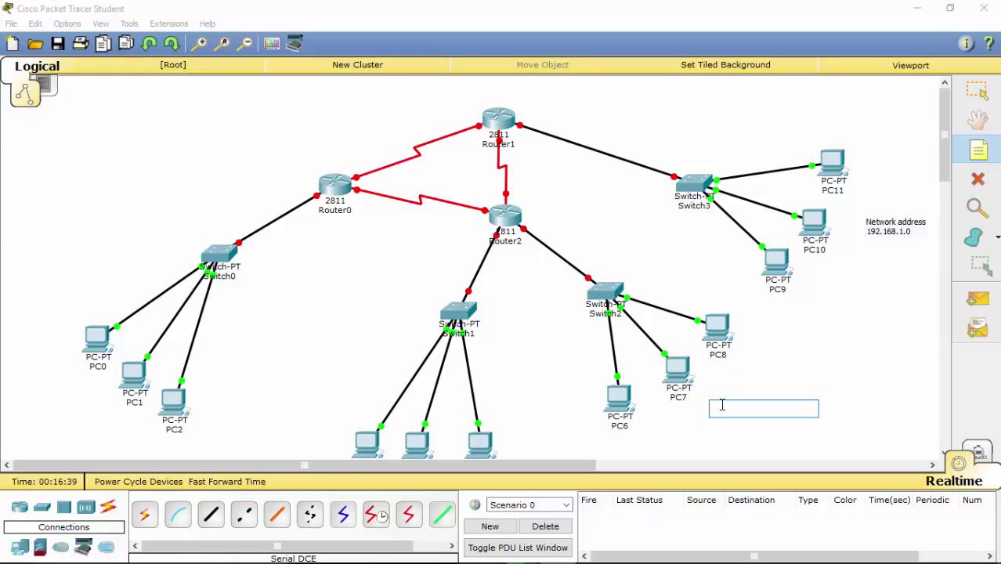
pyautogui.moveTo(945, 134); pyautogui.dragTo(945, 151)
pyautogui.click(695, 332)
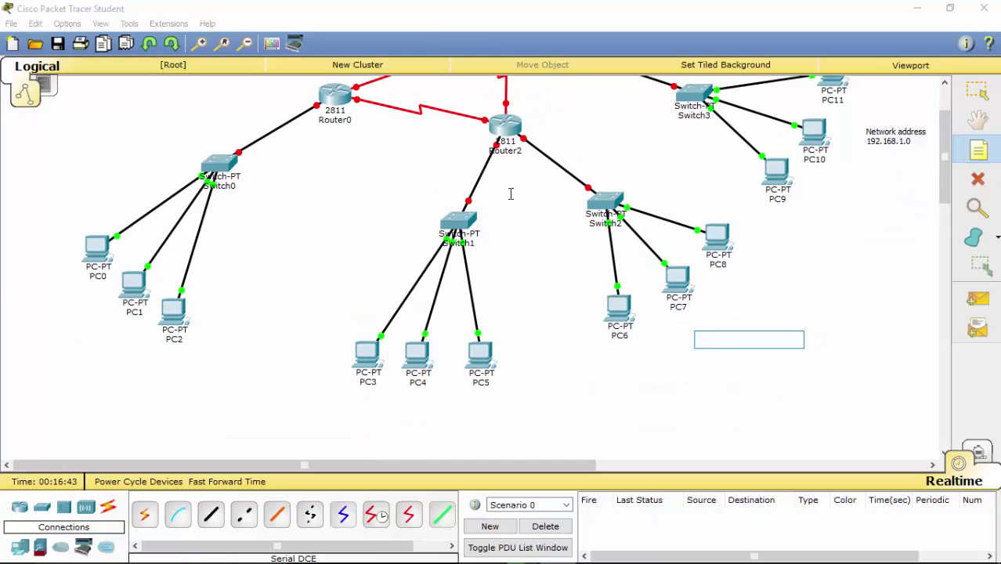
pyautogui.moveTo(593, 117)
pyautogui.mouseDown()
pyautogui.moveTo(530, 166)
pyautogui.moveTo(714, 362)
pyautogui.moveTo(599, 119)
pyautogui.moveTo(582, 115)
pyautogui.mouseUp()
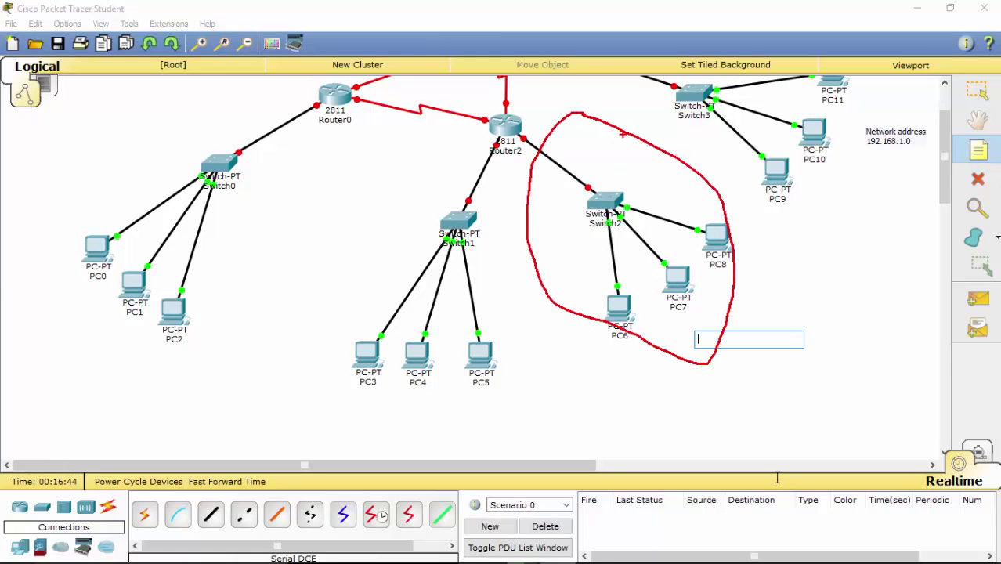
pyautogui.click(713, 335)
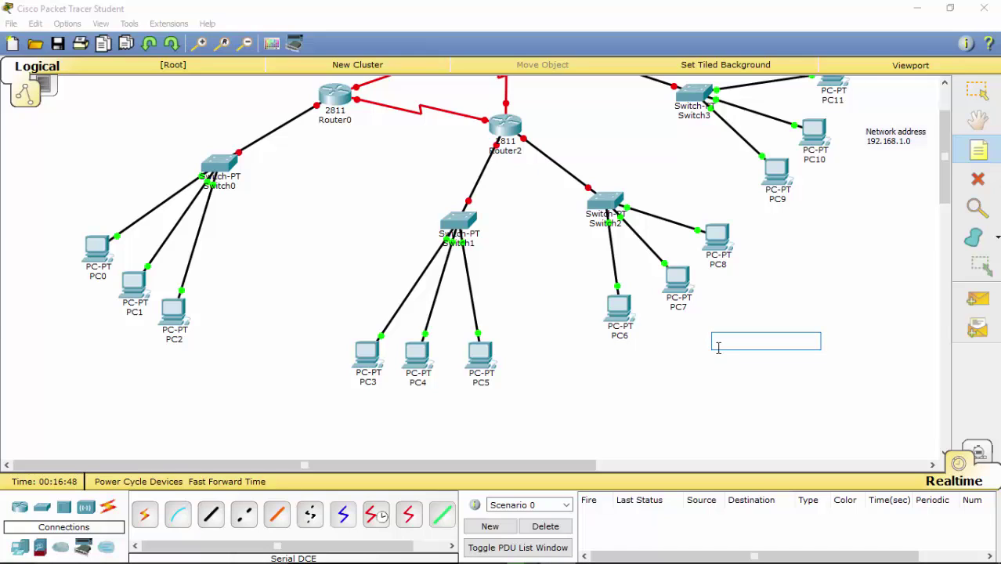
pyautogui.click(978, 91)
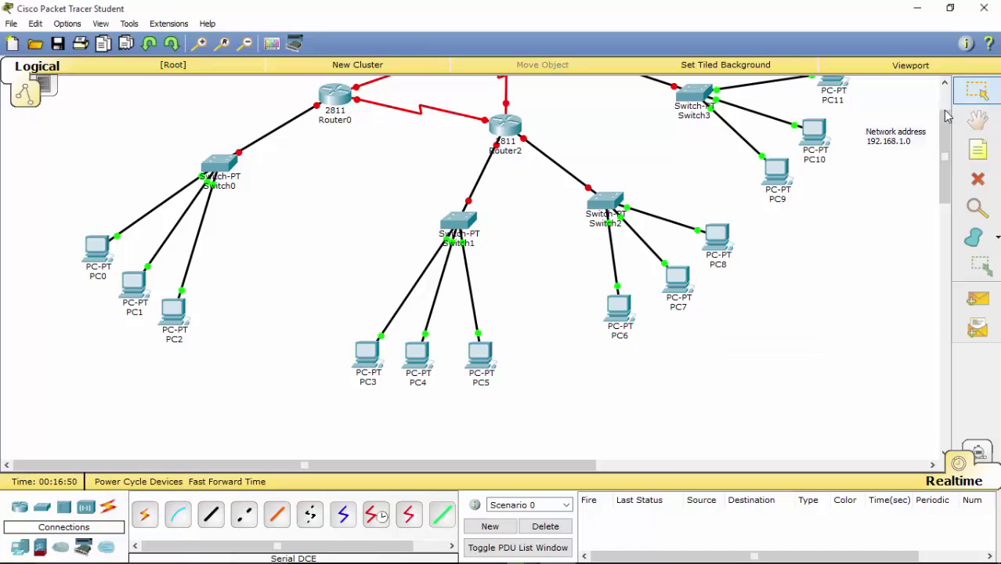
# Copy the full text of the network address note beside PC10
pyautogui.doubleClick(890, 142)
pyautogui.moveTo(927, 146); pyautogui.dragTo(854, 126)
pyautogui.hotkey('ctrl', 'c')
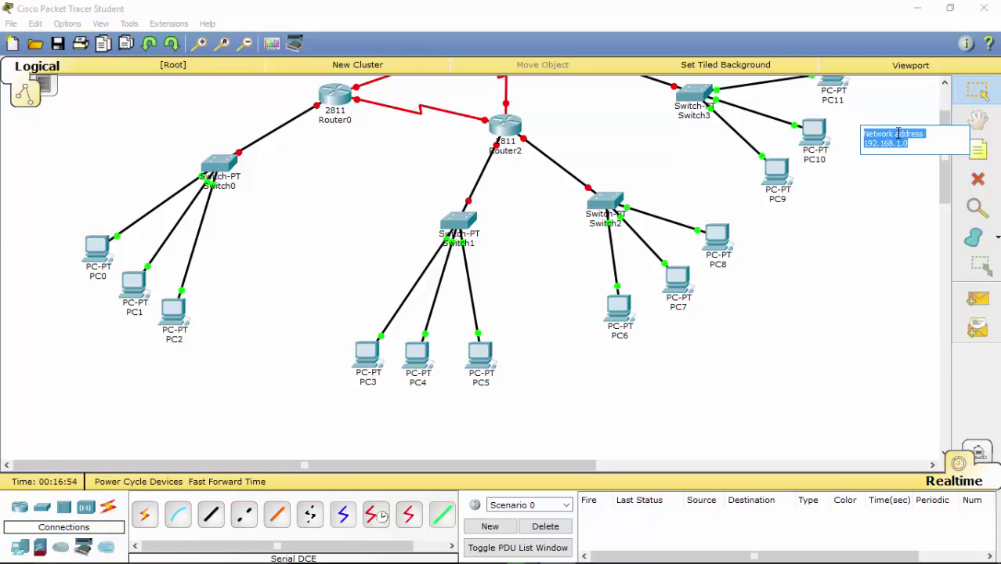
pyautogui.click(671, 354)
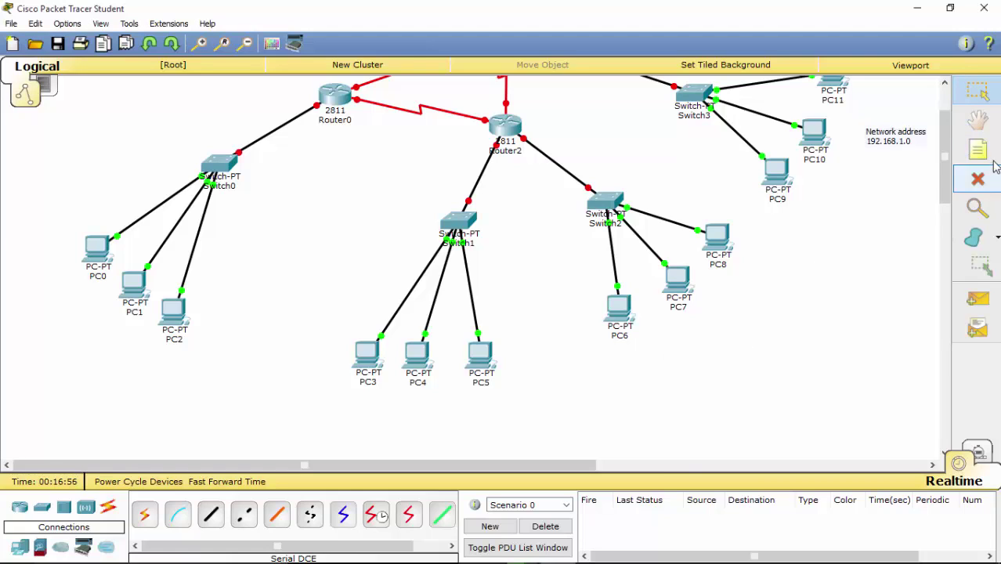
# Place a note below PC7 with the copied text and change its address to 192.168.2.0
pyautogui.click(981, 149)
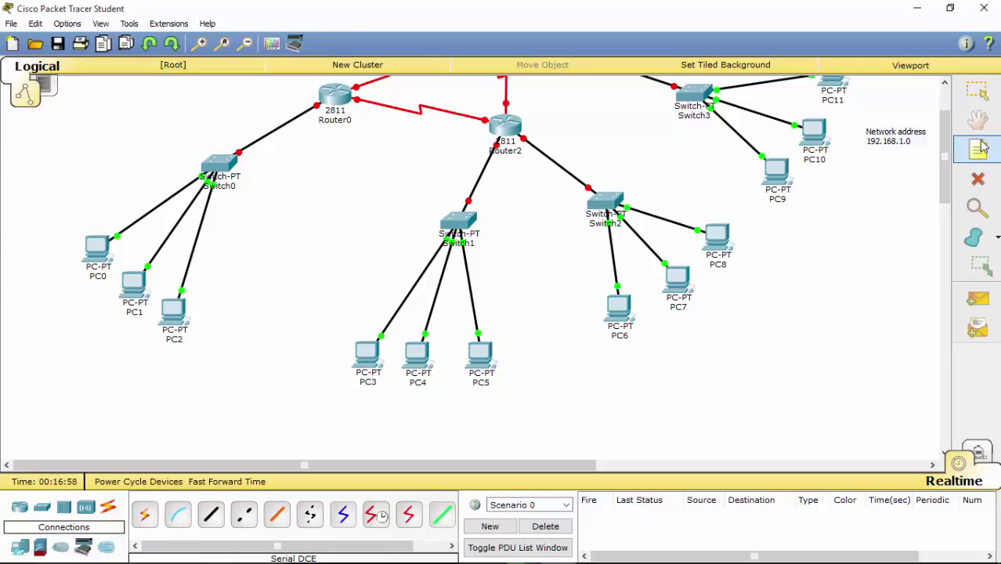
pyautogui.click(696, 342)
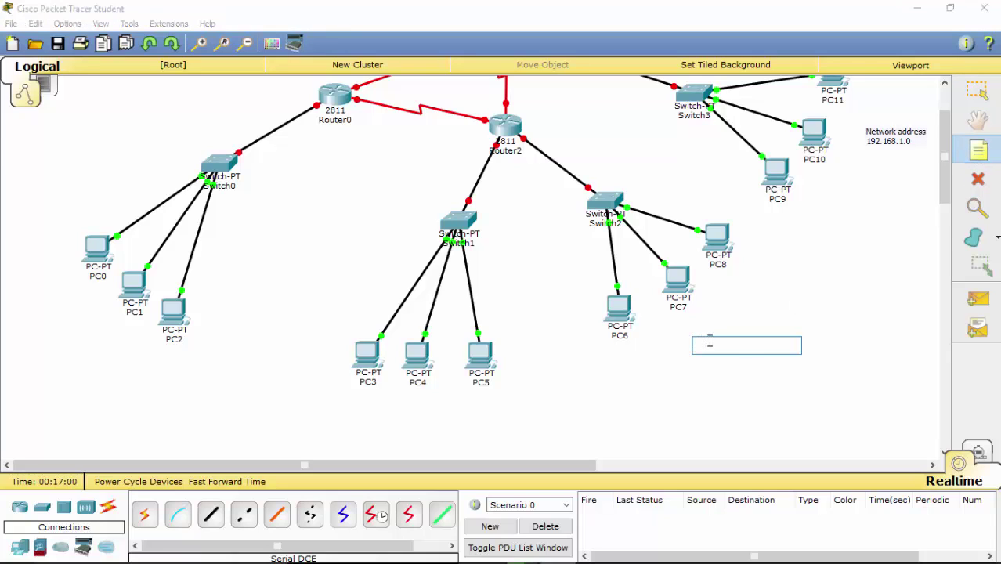
pyautogui.hotkey('ctrl', 'v')
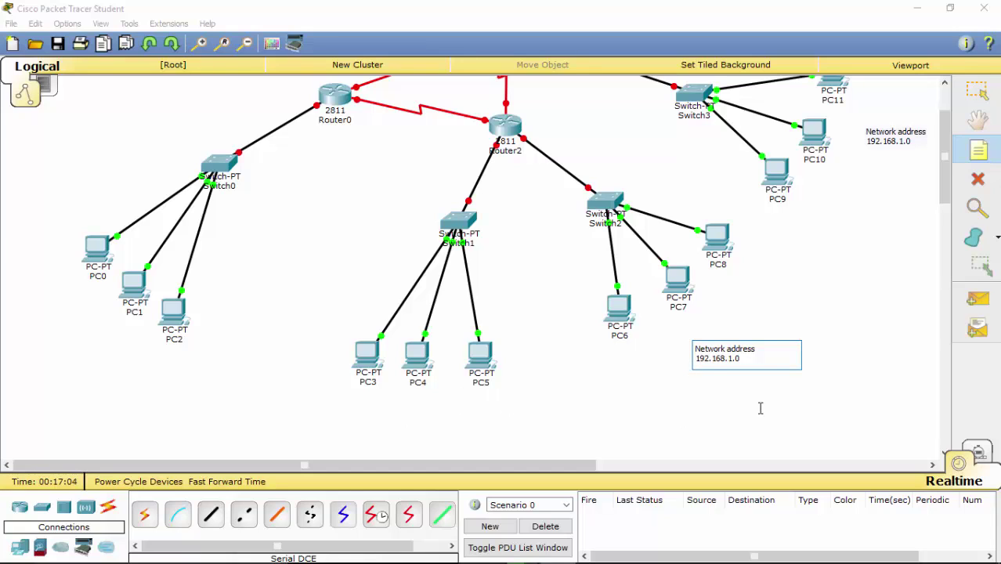
pyautogui.click(734, 361)
pyautogui.press('BackSpace')
pyautogui.write('2')
# Place a note below PC4 with the copied text and replace the third octet of its address with 3
pyautogui.click(396, 430)
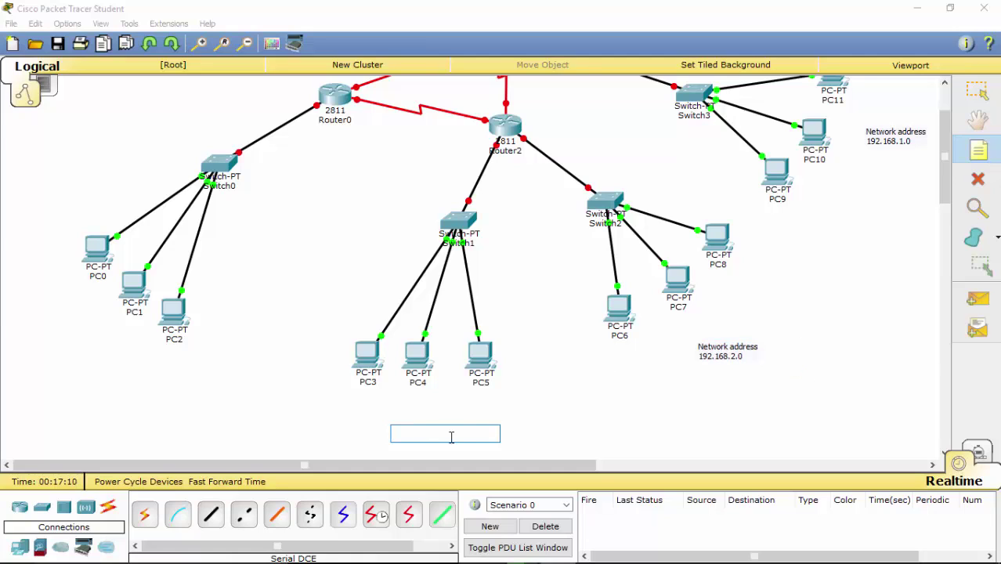
pyautogui.hotkey('ctrl', 'v')
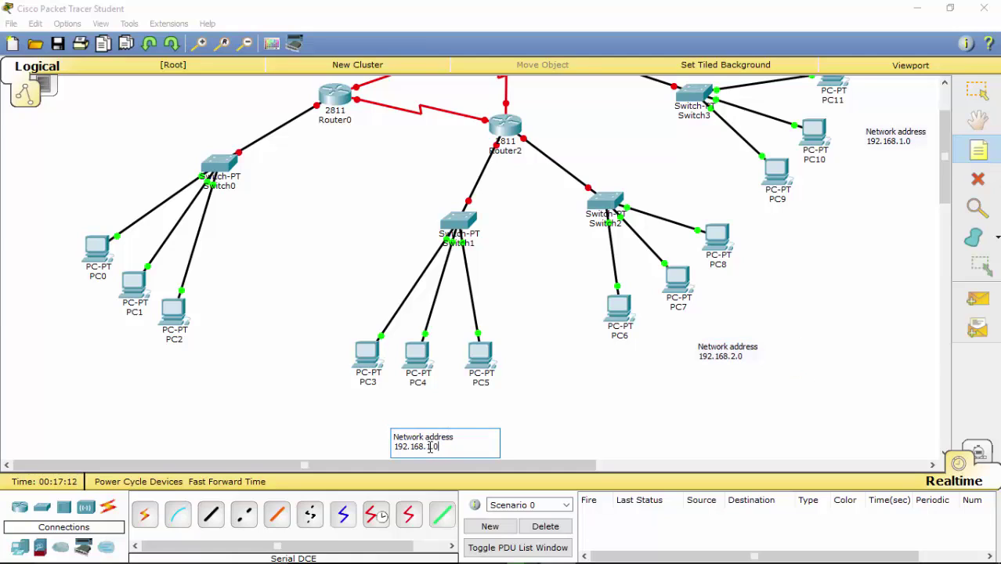
pyautogui.click(428, 447)
pyautogui.press('BackSpace')
pyautogui.write('3')
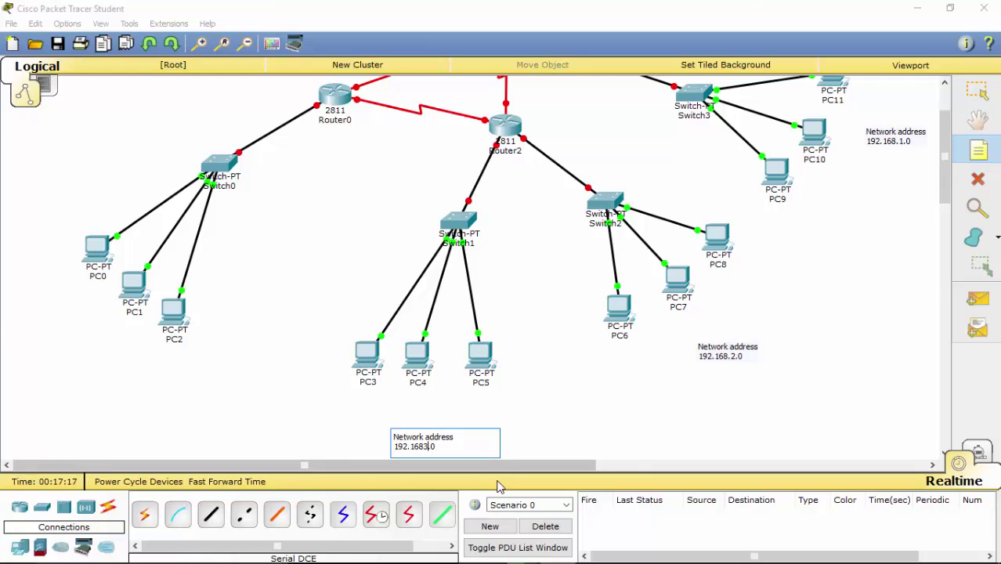
pyautogui.press('BackSpace')
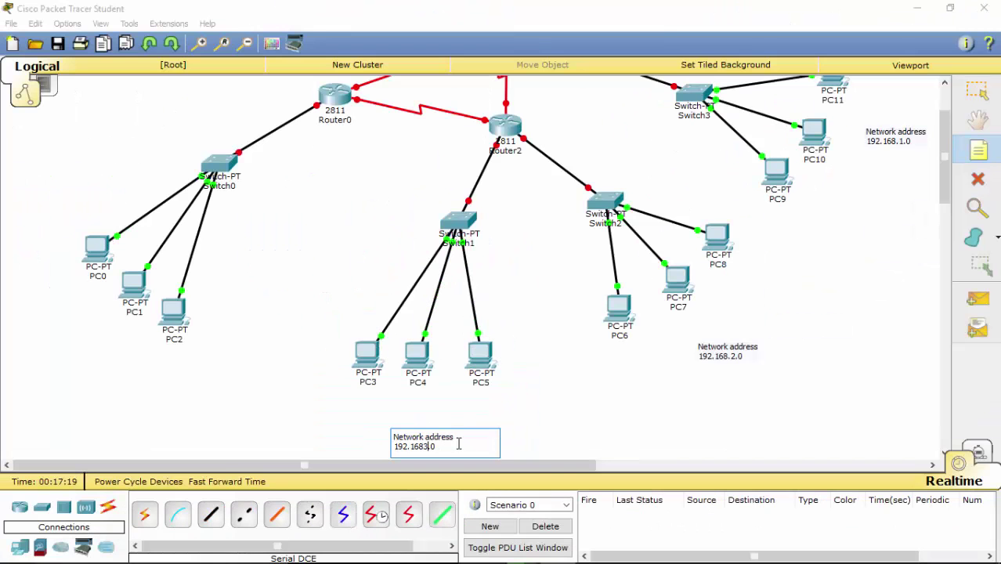